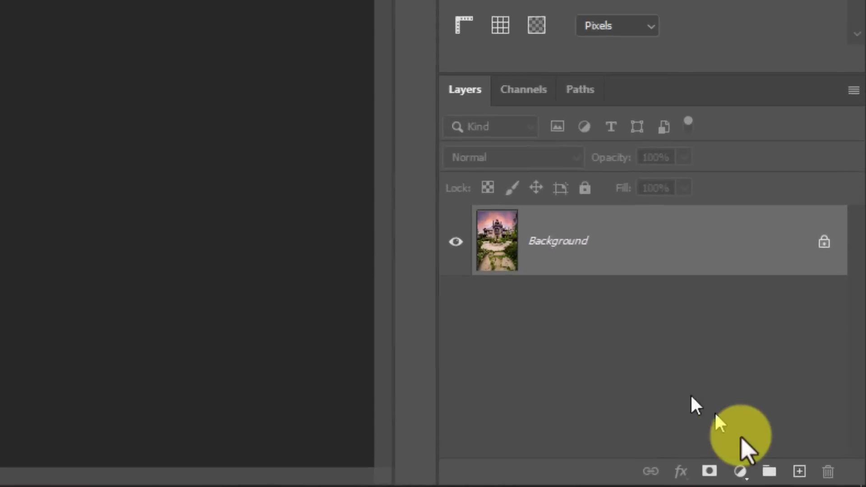
Add a Vibrance adjustment layer above the Background and set its blend mode to Difference
click(740, 471)
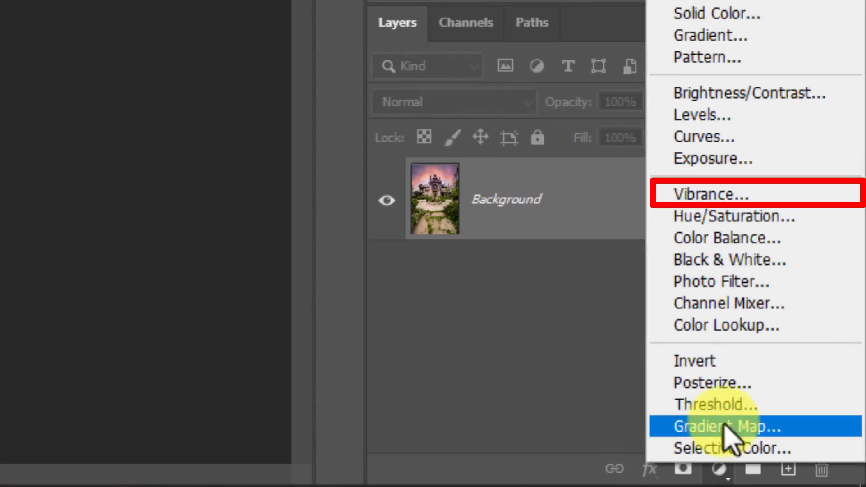
click(730, 198)
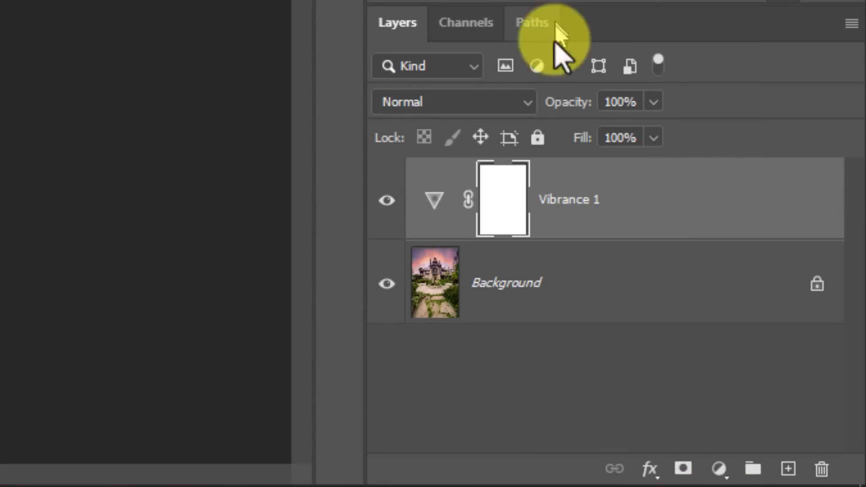
click(535, 100)
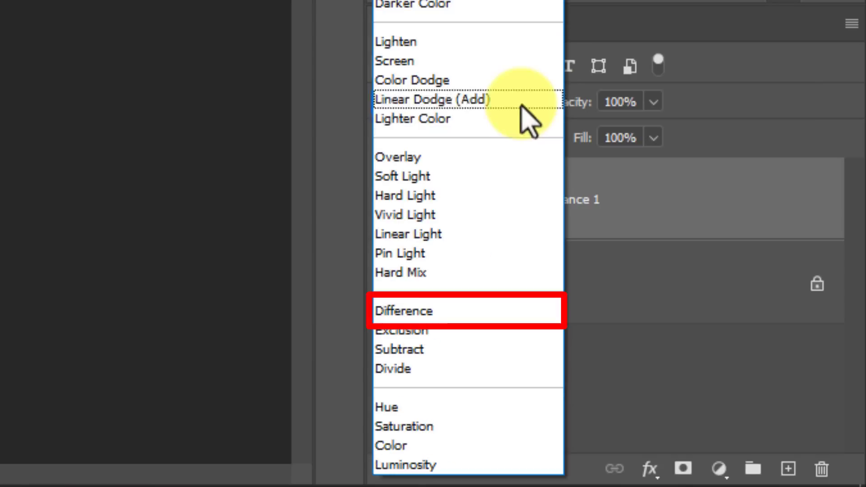
click(447, 310)
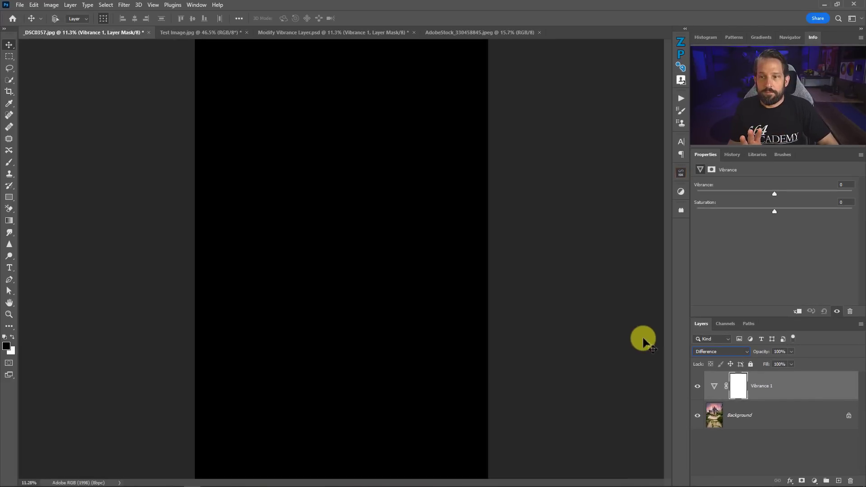
Set the Vibrance layer's Saturation to +26 to show the colour differences around the fountain
drag(772, 212, 779, 211)
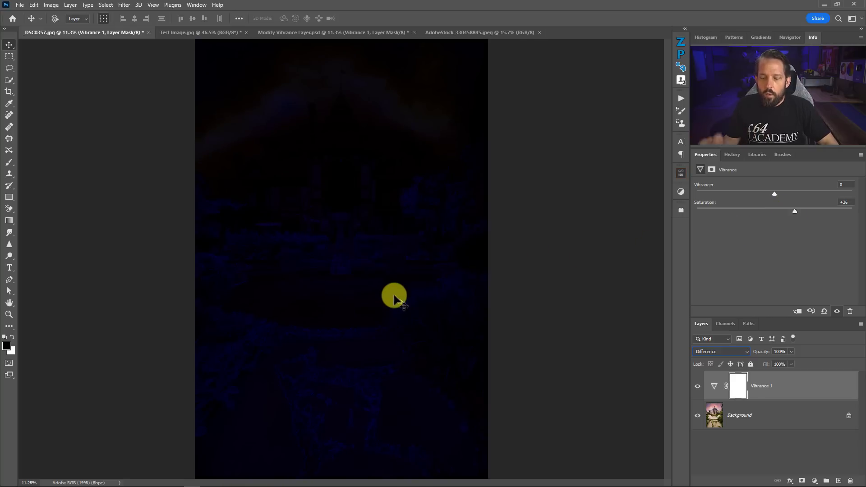
ctrl+drag(325, 245, 302, 188)
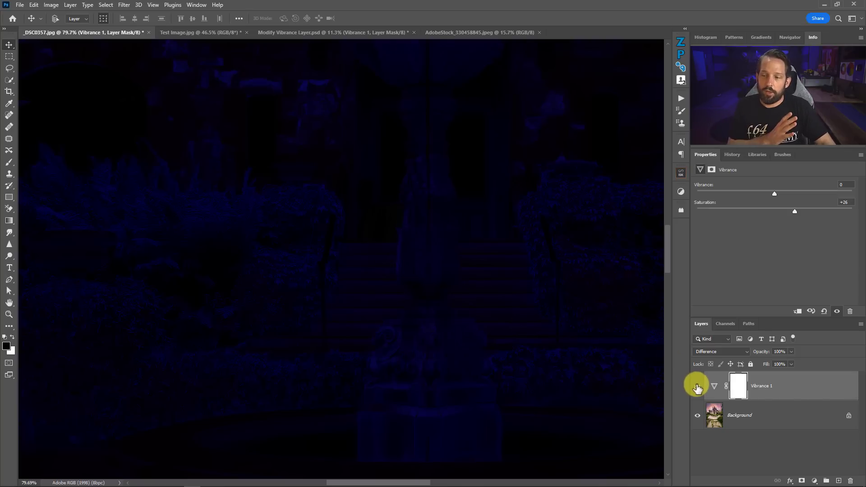
Compare the photo with the Vibrance layer on and off in Normal blend mode, and return the layer to Difference
click(702, 352)
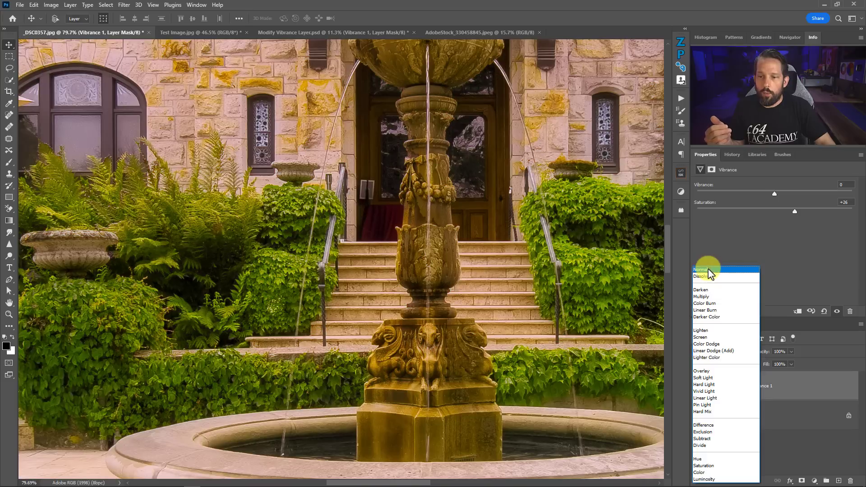
click(708, 270)
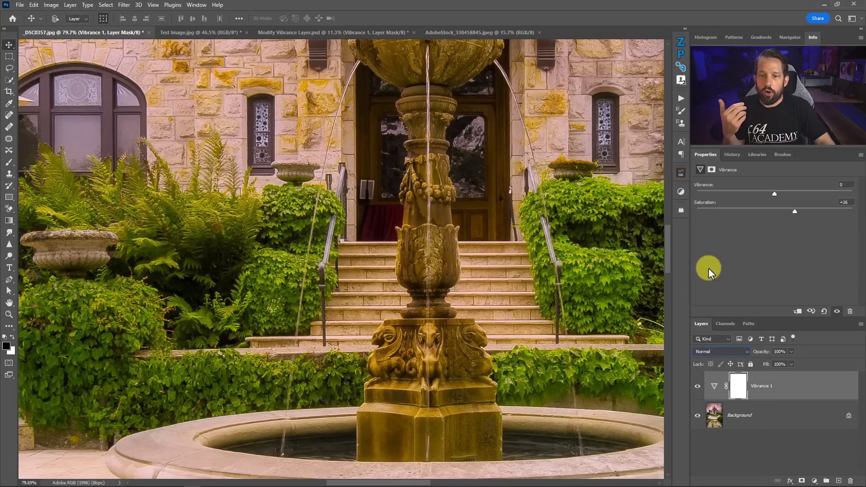
click(697, 387)
click(698, 387)
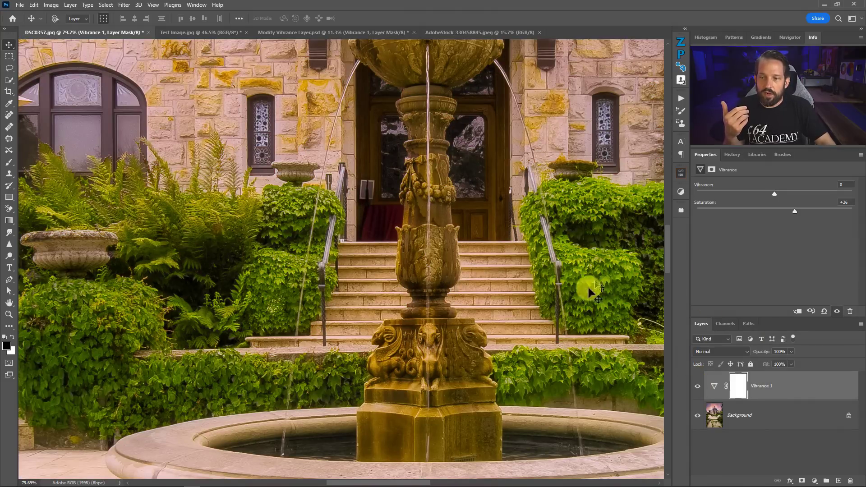
click(718, 348)
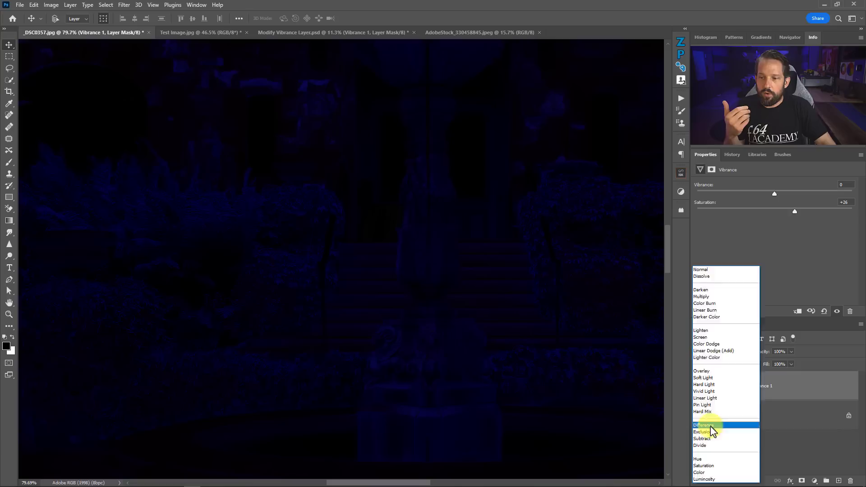
click(710, 425)
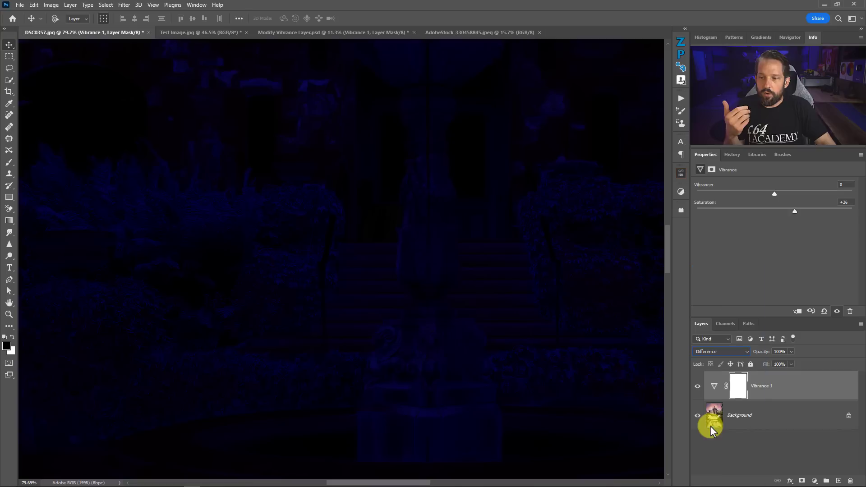
Set the layer's Vibrance to +70 with the whole photo in view and change its blend mode to Normal
right_click(627, 303)
click(634, 311)
drag(775, 195, 829, 191)
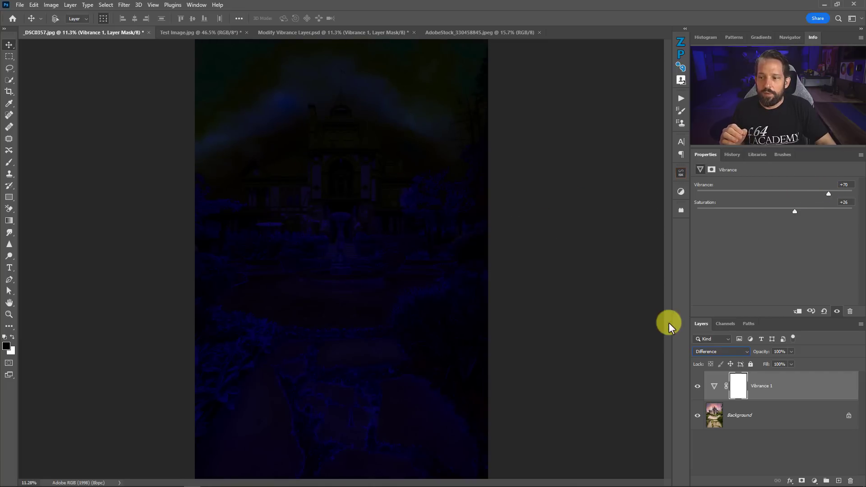
click(716, 350)
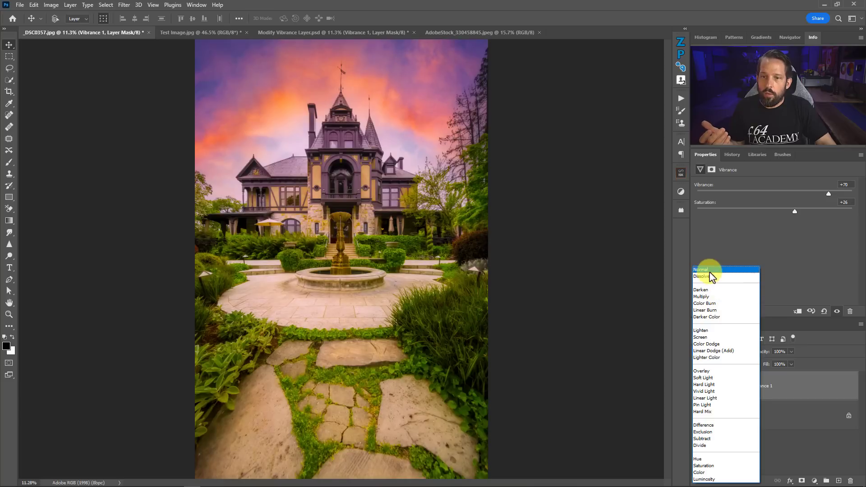
click(712, 275)
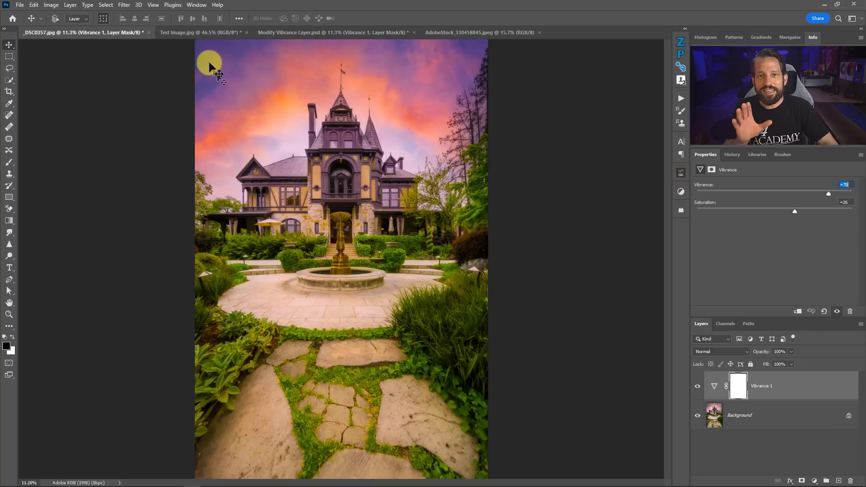
Switch to Test Image.jpg and add a Vibrance adjustment layer with its blend mode set to Difference
click(192, 34)
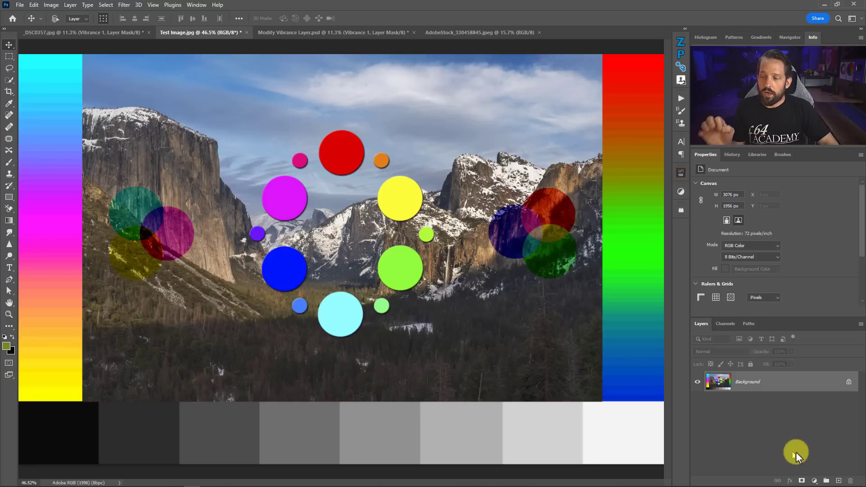
click(814, 481)
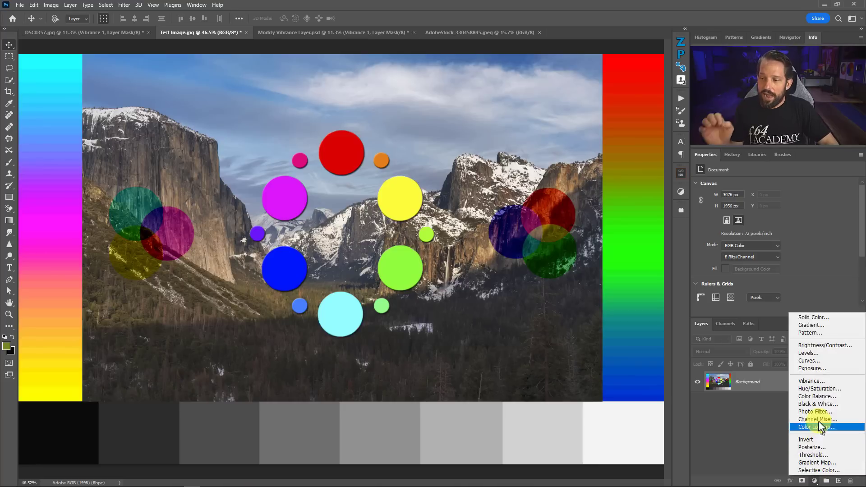
click(815, 382)
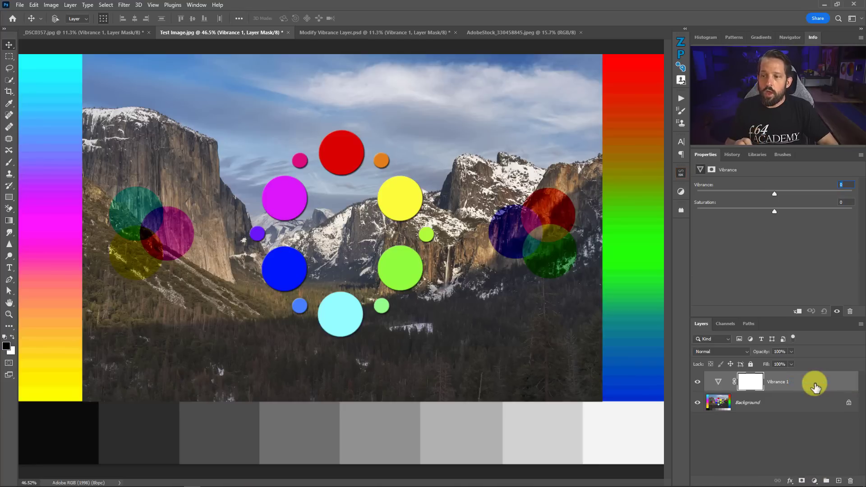
click(739, 351)
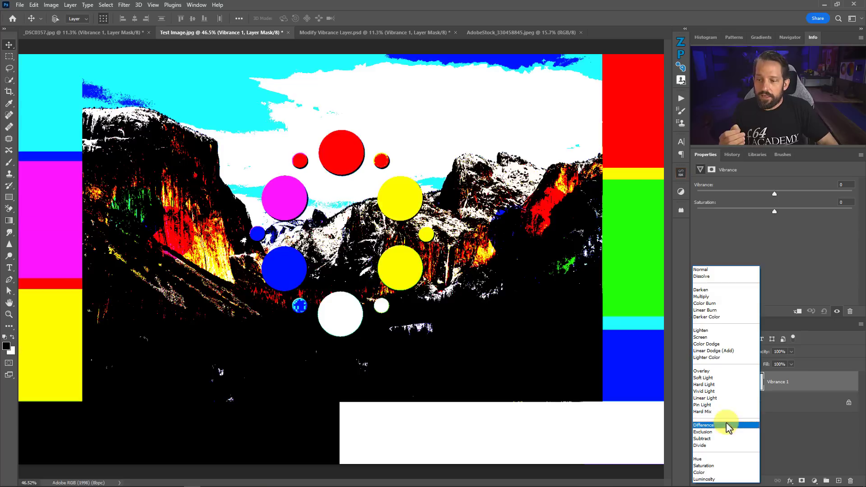
click(724, 425)
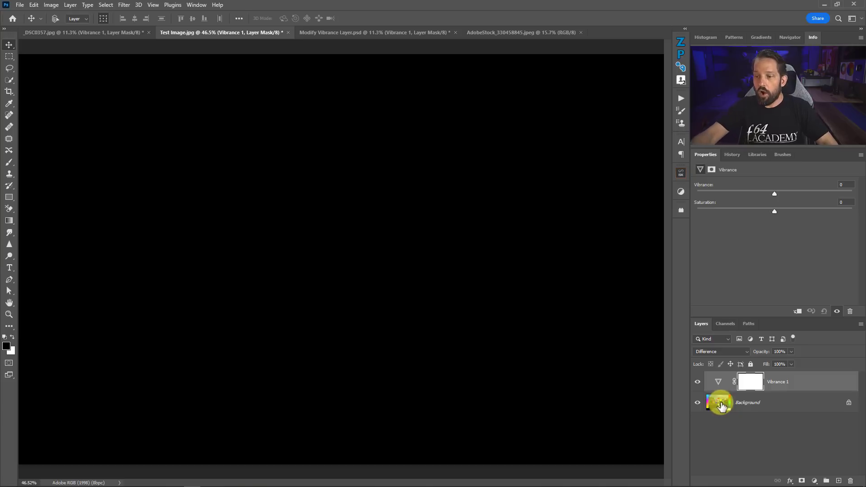
Hide and reshow the test image's Vibrance layer, and raise its Saturation to +22 and on to +33
click(699, 382)
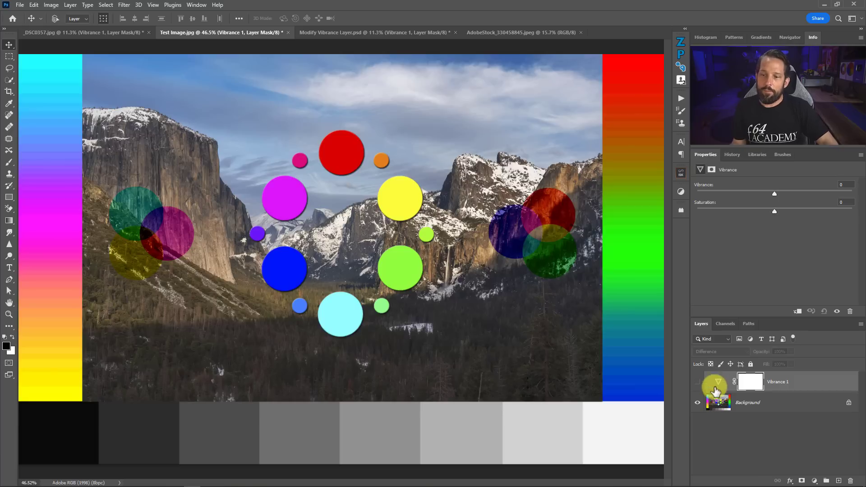
click(698, 382)
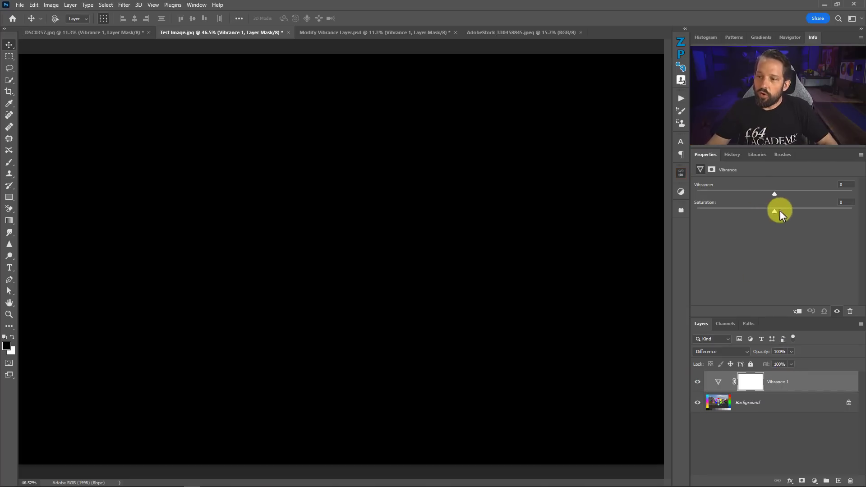
drag(774, 211, 789, 214)
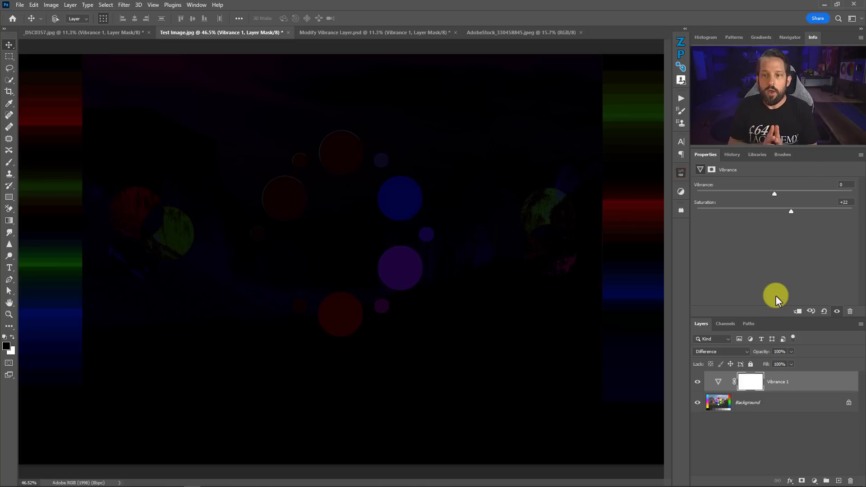
drag(789, 211, 799, 212)
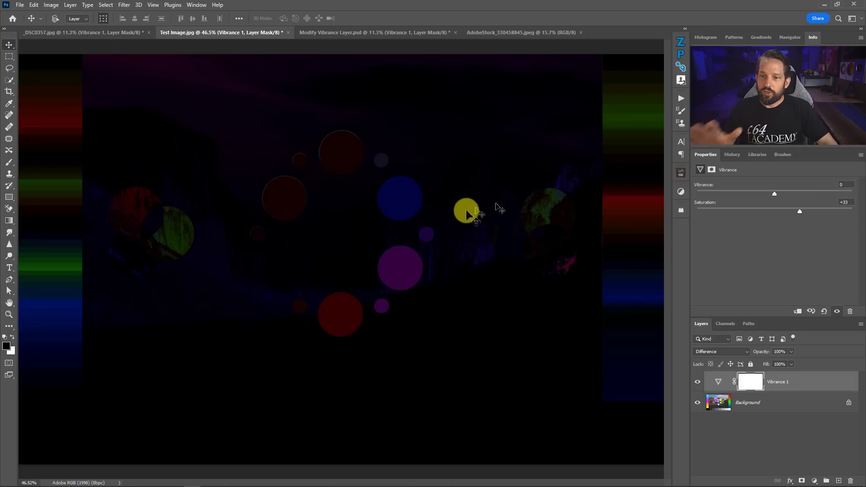
Check the original colours with the Vibrance layer hidden, and set its Saturation to +14 and Vibrance to +60
click(696, 381)
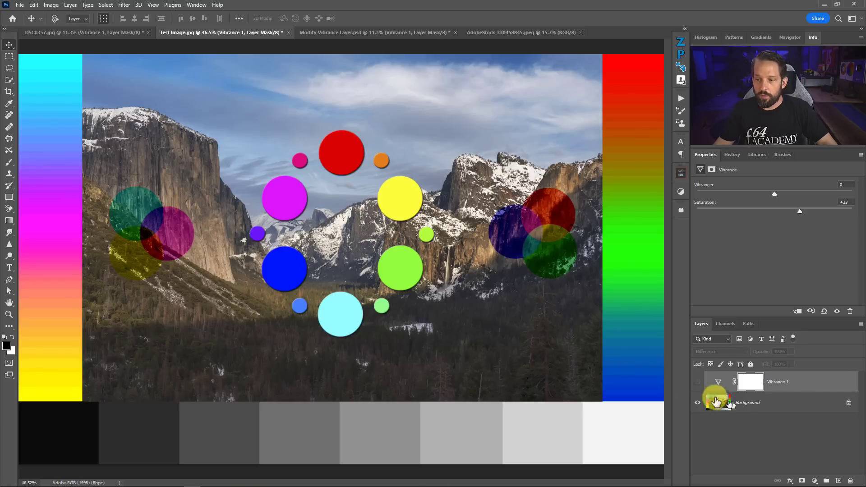
click(697, 382)
drag(797, 212, 785, 211)
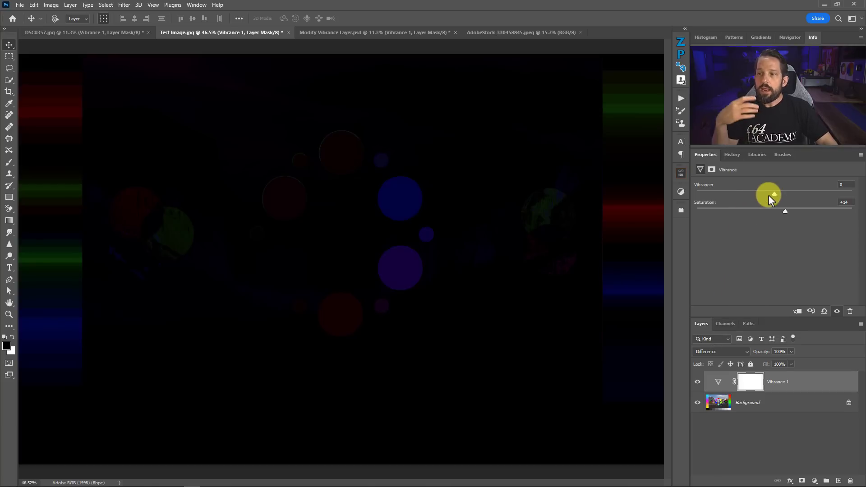
drag(784, 194, 821, 195)
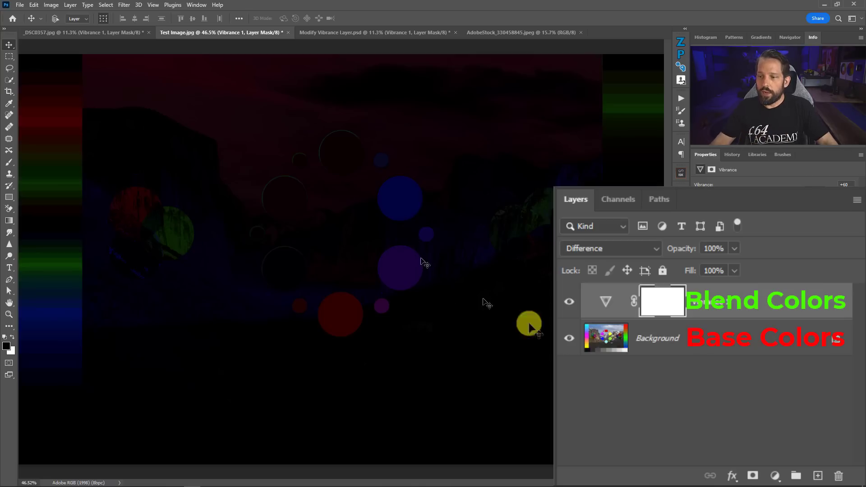
Reset the Vibrance adjustment to its defaults and set only Vibrance to +100
click(823, 311)
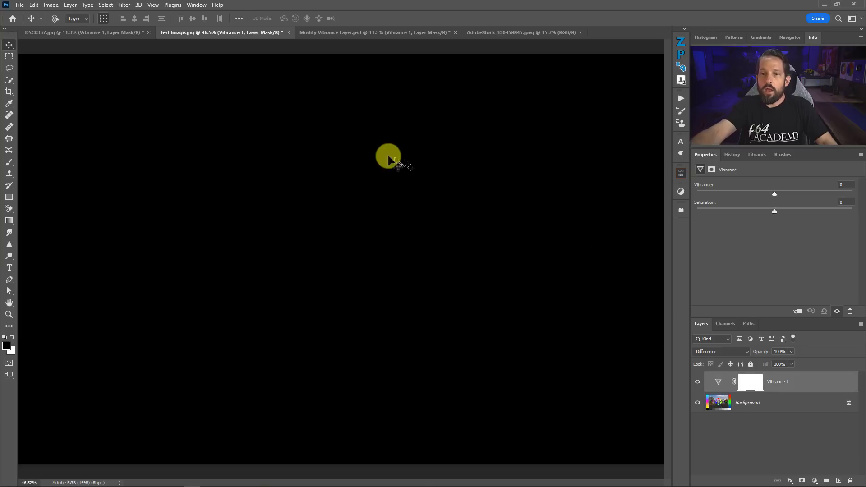
drag(773, 192, 814, 192)
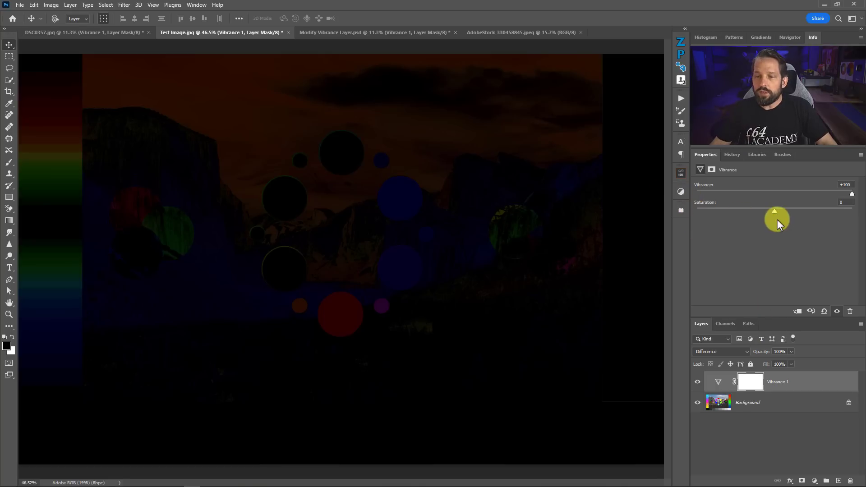
Set the Vibrance layer's blend mode to Normal and toggle its visibility repeatedly to compare before and after
click(742, 352)
click(719, 275)
click(696, 384)
click(697, 384)
click(697, 384)
click(698, 385)
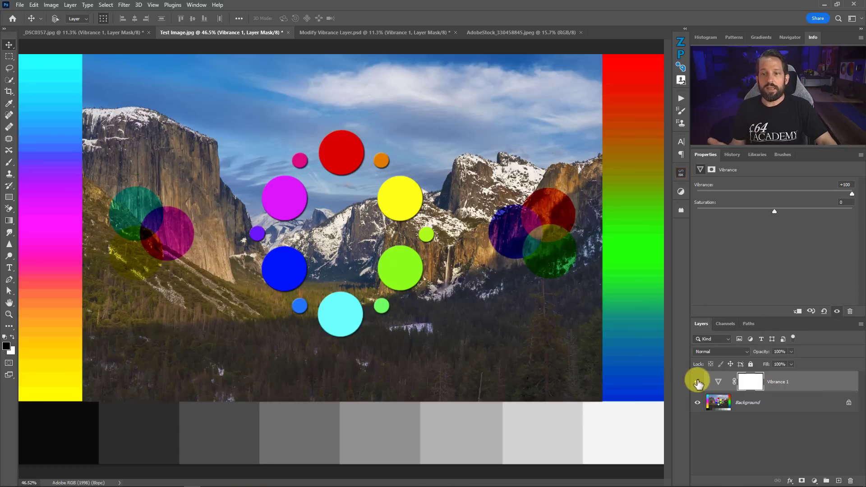
click(697, 383)
click(697, 383)
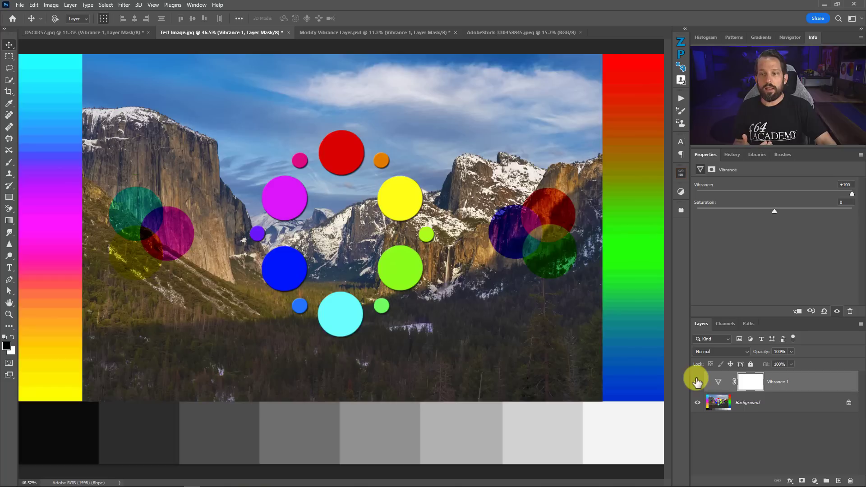
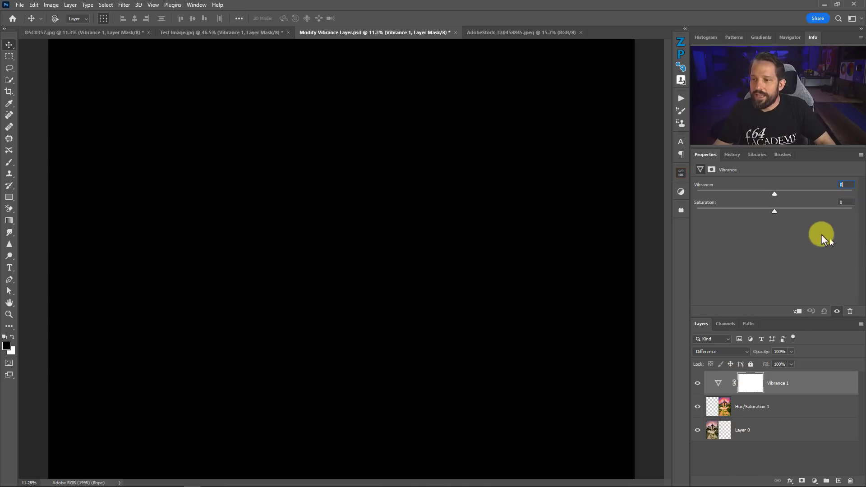
Set the Vibrance layer's Saturation to +23 and examine the Difference result in the skies of both halves of the mansion image
drag(777, 212, 790, 212)
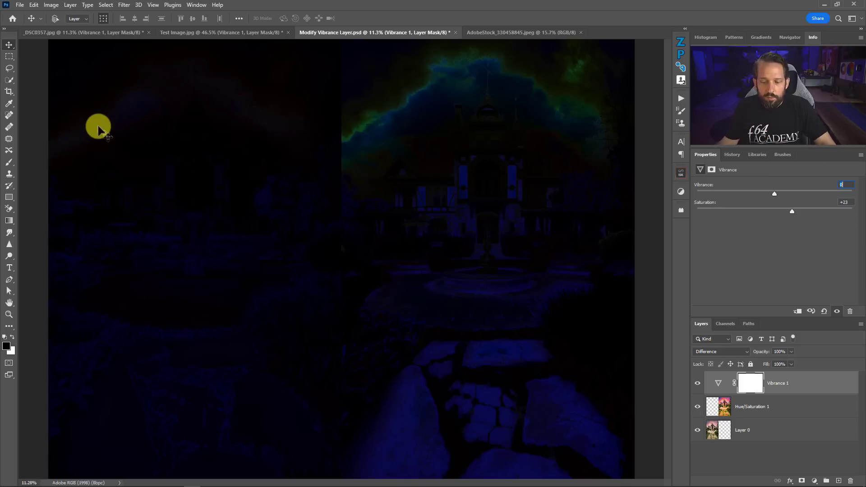
drag(123, 105, 451, 87)
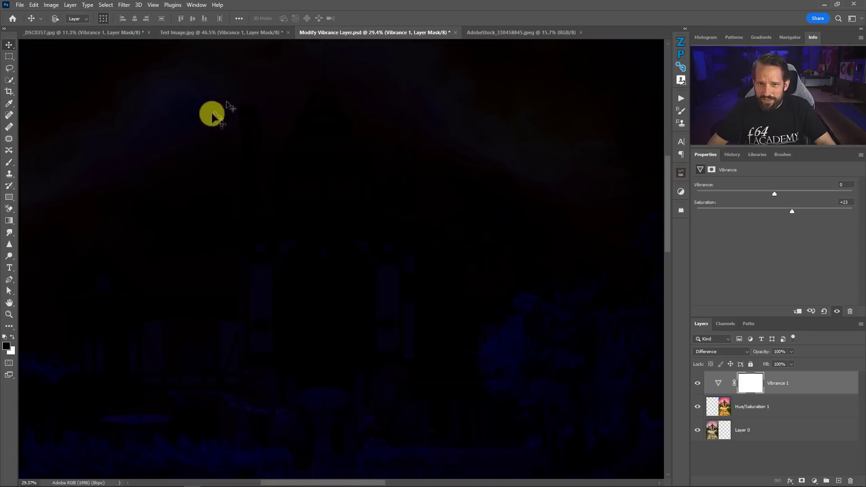
drag(541, 140, 209, 174)
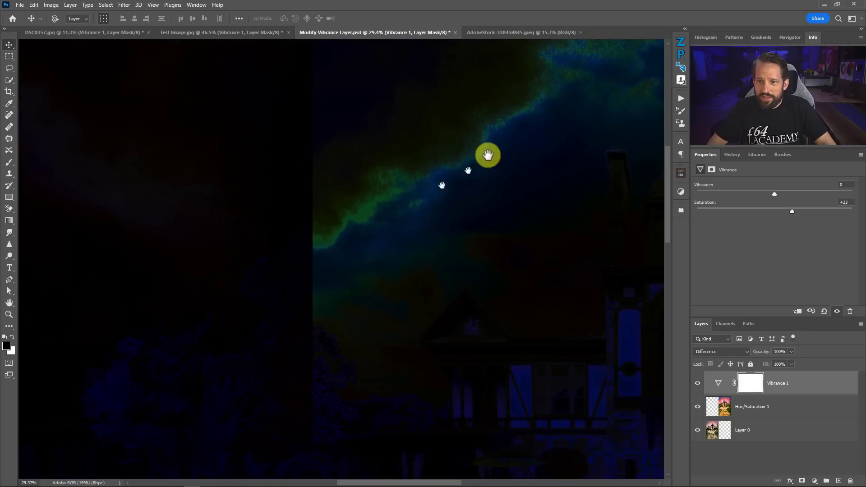
key(ctrl+0)
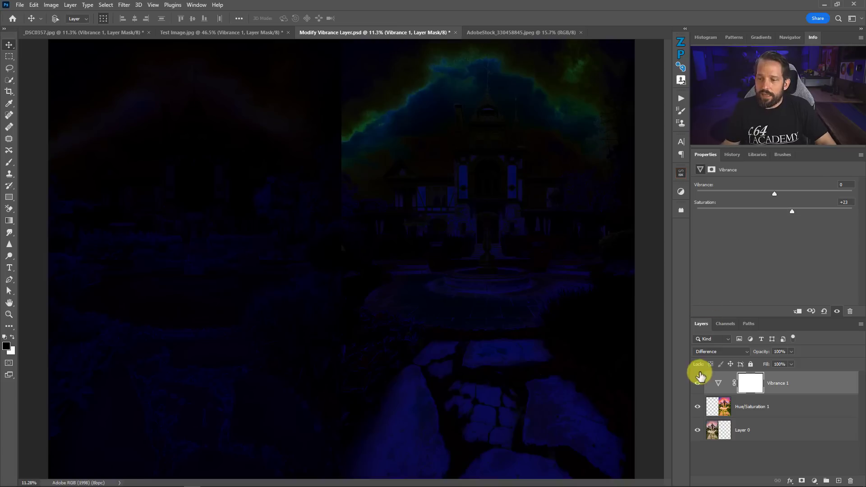
Switch the Vibrance layer to Normal blend mode to view the actual colours, and return it to Difference
click(718, 356)
click(701, 273)
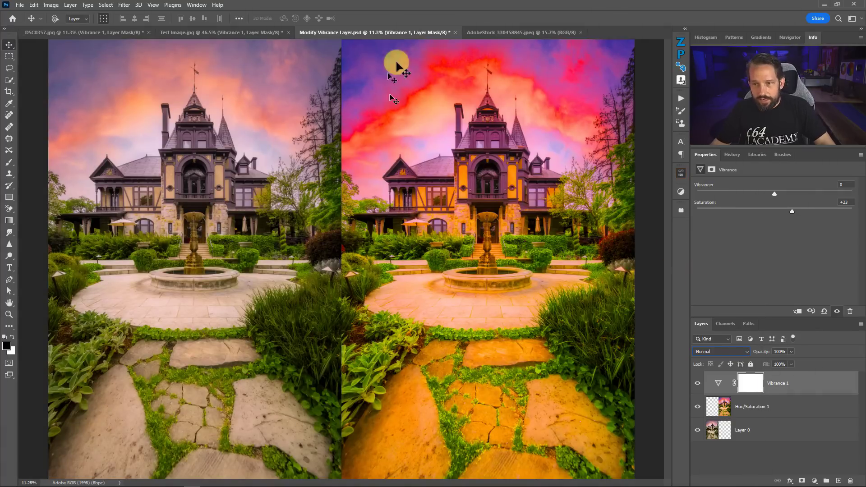
click(708, 352)
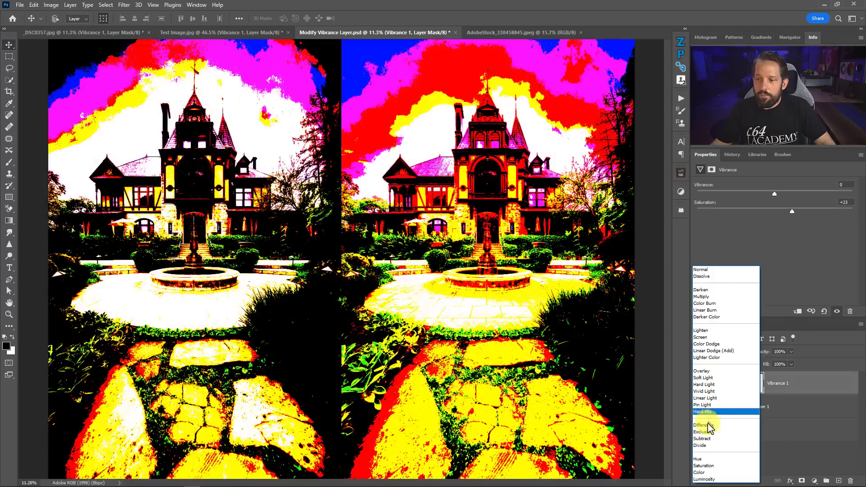
click(708, 421)
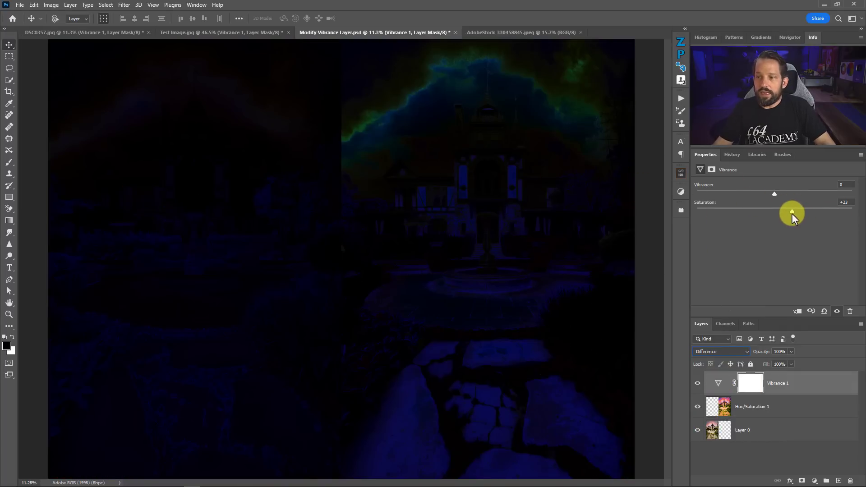
Lower Saturation to +15 and on to +3, and raise Vibrance to +59 and on to +77
mouse_move(792, 213)
mouse_down()
mouse_move(773, 212)
mouse_move(782, 209)
mouse_up()
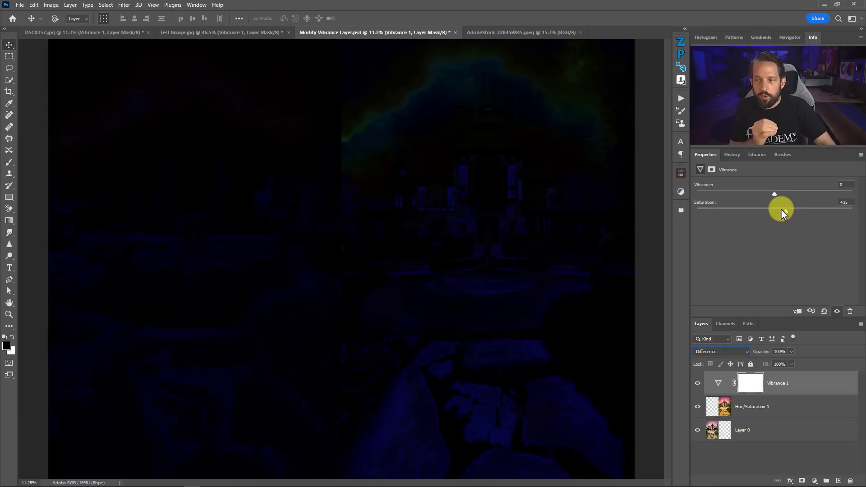
drag(775, 194, 822, 199)
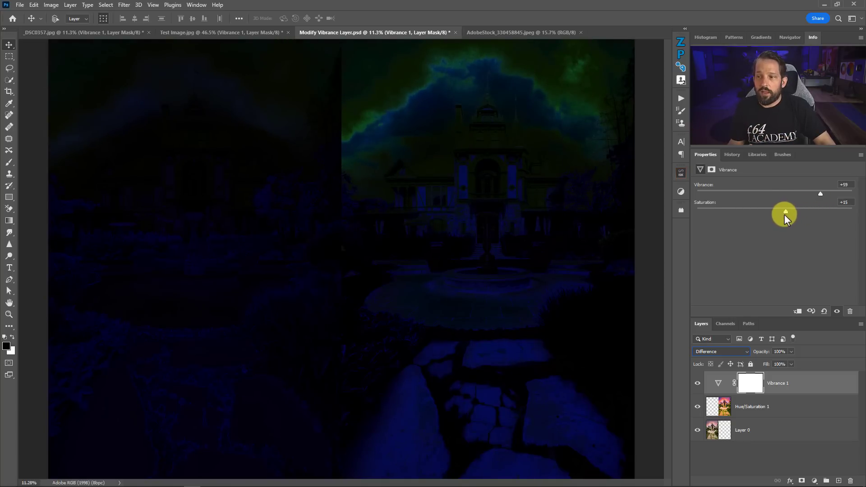
drag(784, 212, 776, 213)
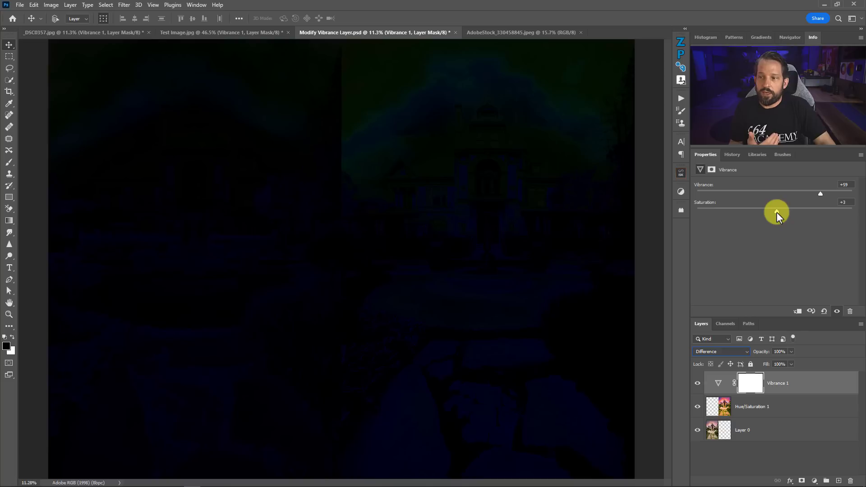
mouse_move(820, 194)
mouse_down()
mouse_move(847, 195)
mouse_move(835, 195)
mouse_up()
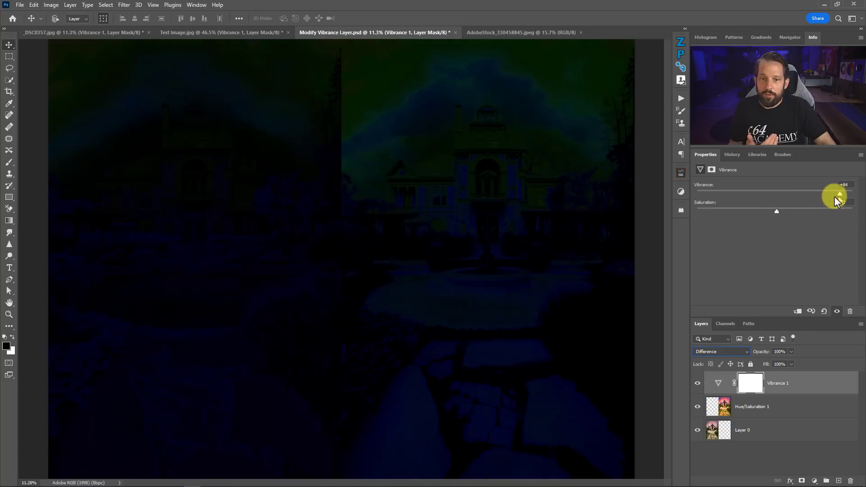
Set the two-half mansion image's Vibrance layer to Normal blend mode and toggle its visibility to compare before and after
click(713, 352)
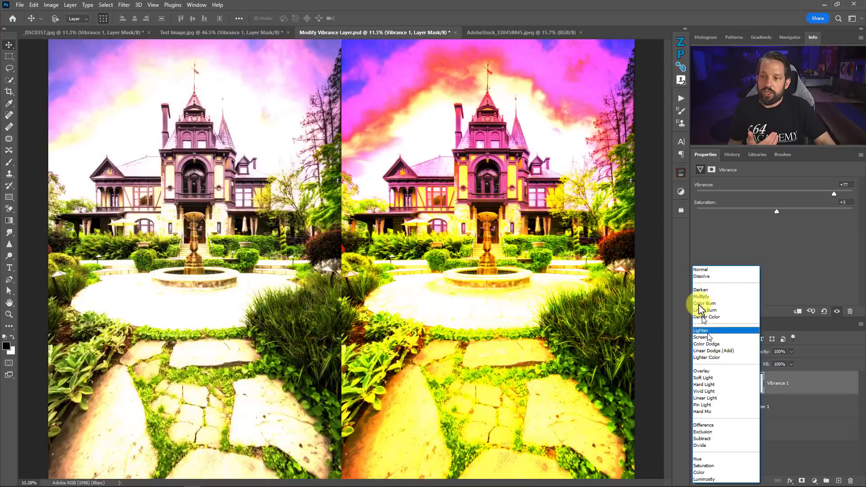
click(702, 276)
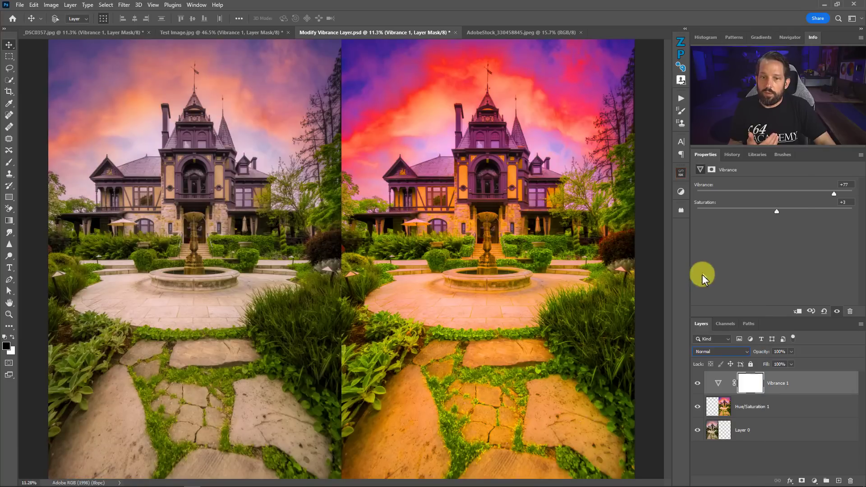
click(697, 383)
click(697, 383)
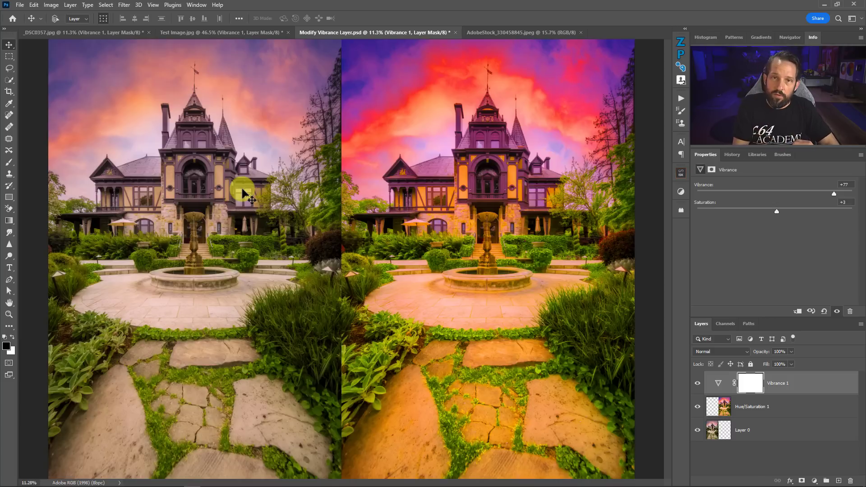
Add a Vibrance adjustment layer in Difference blend mode to the AdobeStock portrait photo, and hide and reshow it
click(528, 31)
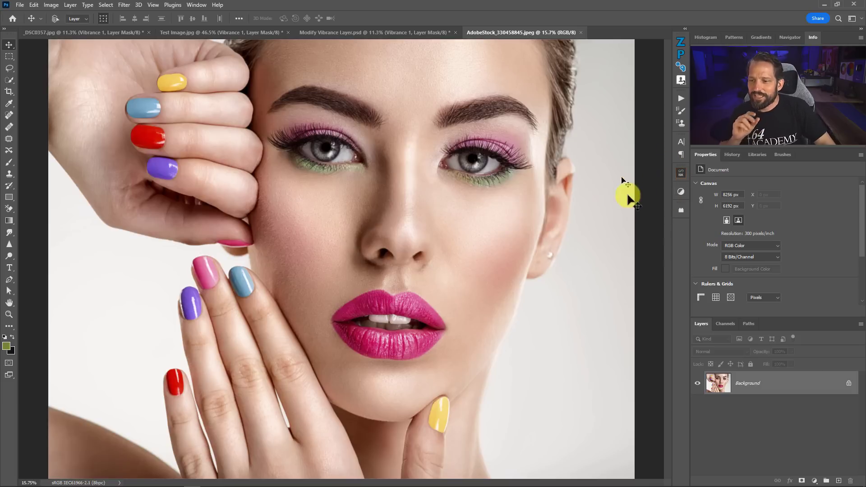
click(814, 480)
click(809, 383)
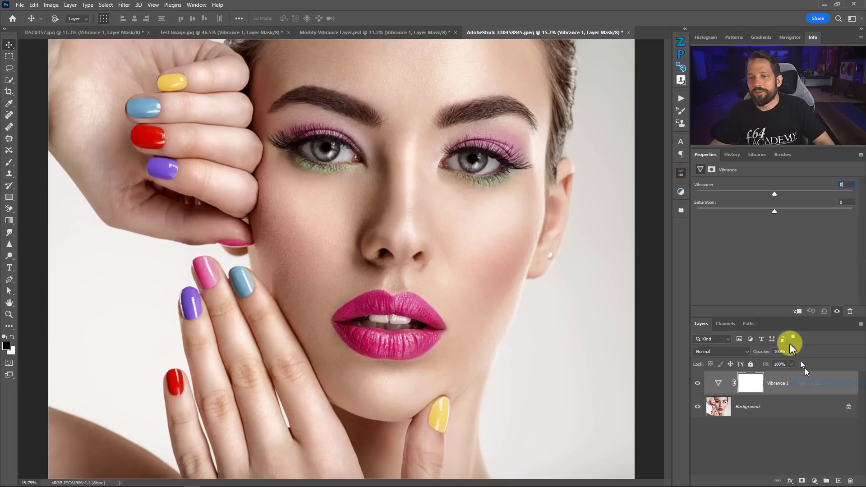
click(725, 351)
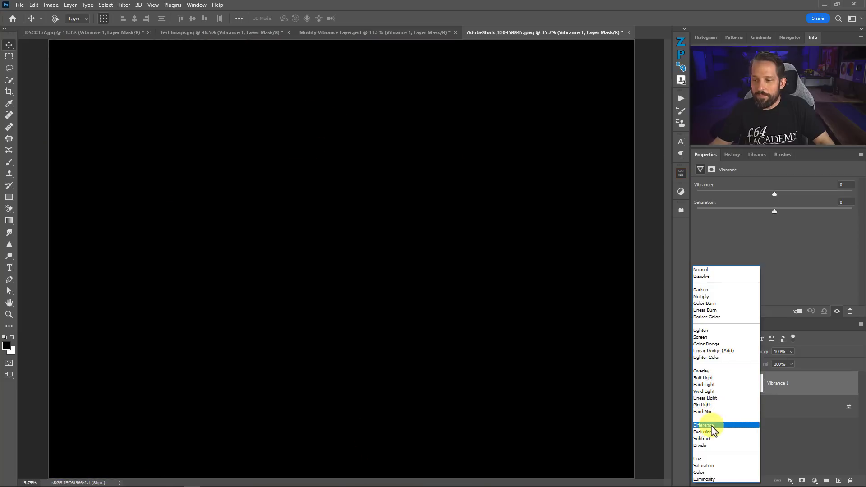
click(709, 425)
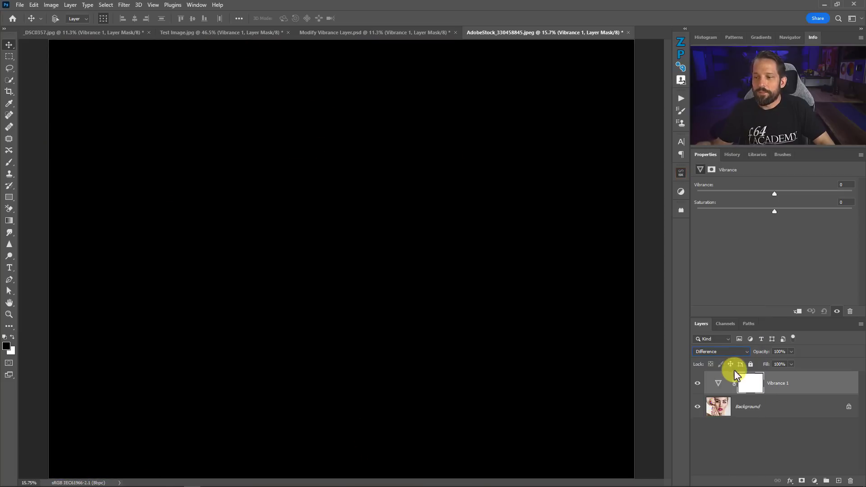
click(697, 383)
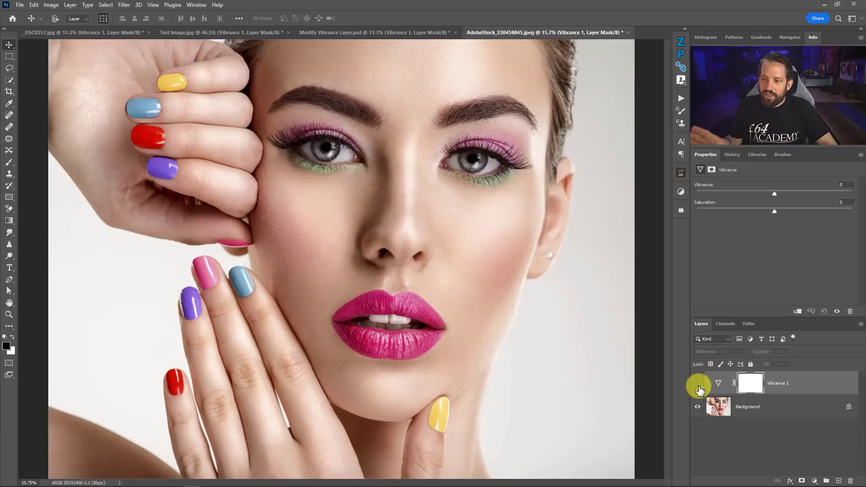
key(alt+shift+e)
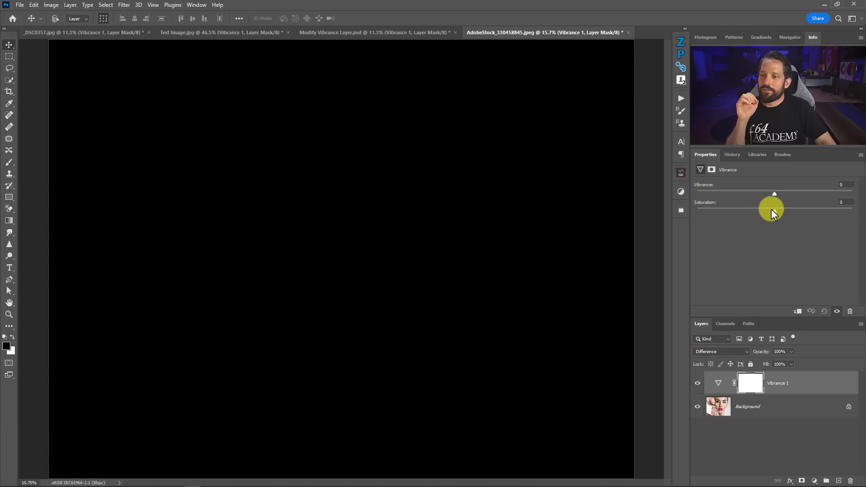
Raise the portrait's Vibrance to +52 and on to +100, and set Saturation to +45
drag(773, 193, 814, 190)
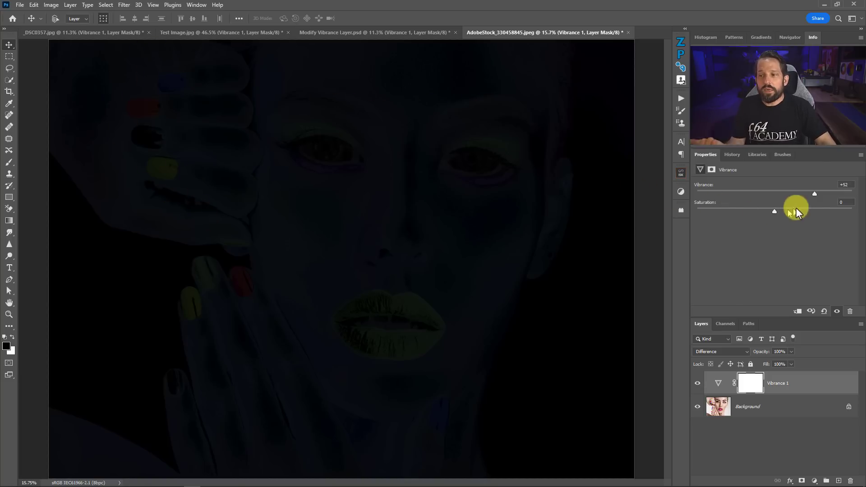
drag(815, 193, 855, 197)
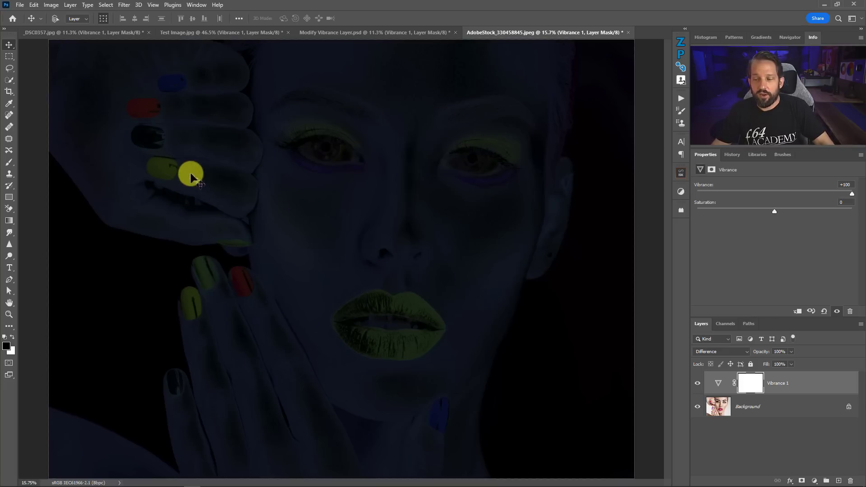
drag(774, 212, 810, 211)
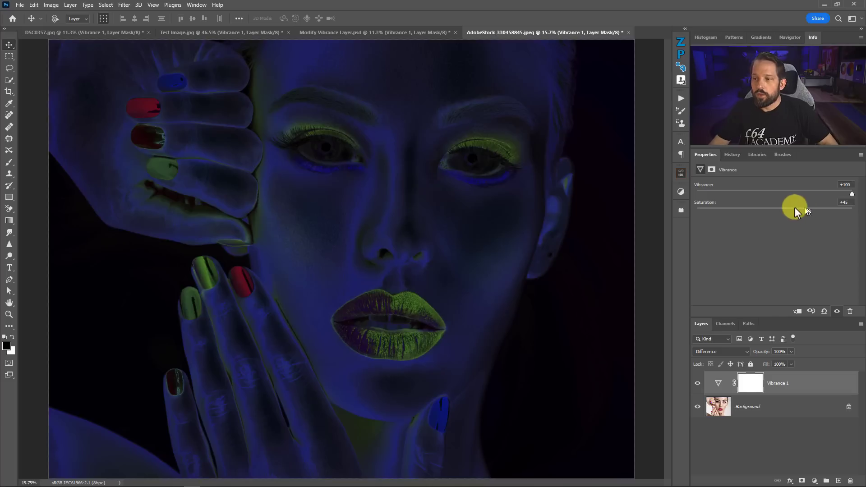
Set the portrait's Vibrance layer to Normal blend mode and reset its Saturation to 0
click(716, 353)
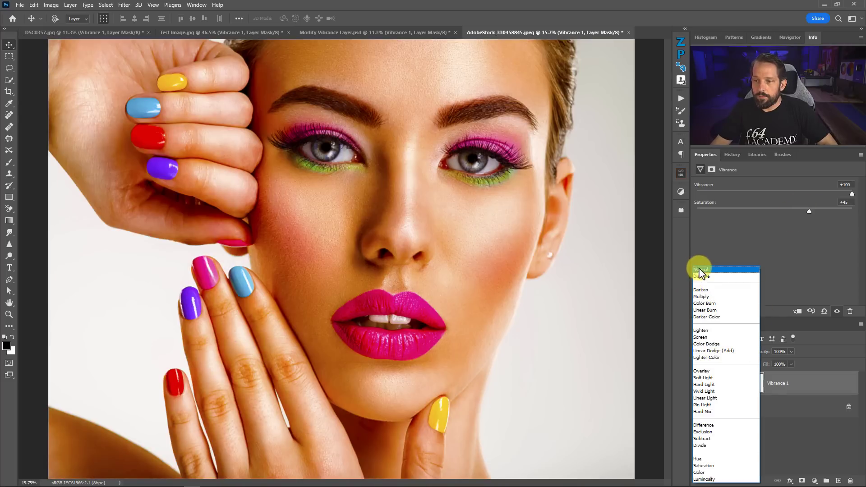
click(700, 271)
drag(812, 210, 783, 204)
click(850, 202)
text(0)
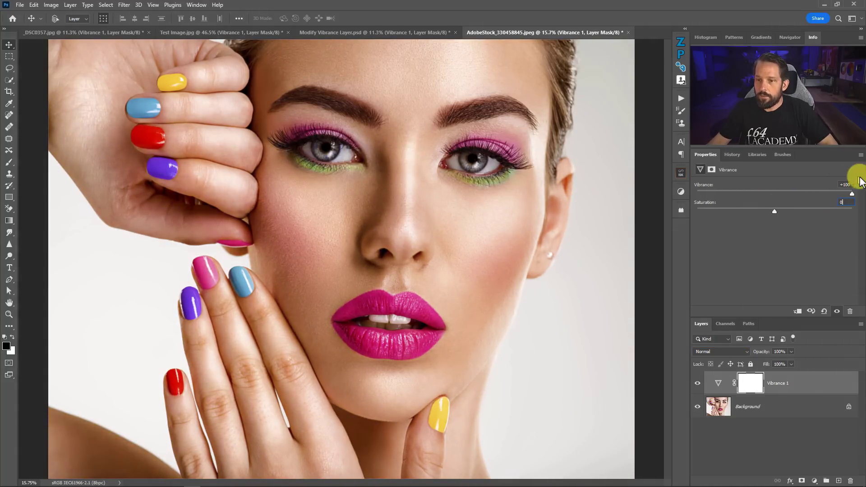
Lower the portrait's Vibrance to +51 and raise it again to judge its effect on the skin tones
drag(836, 194, 789, 201)
mouse_move(811, 199)
mouse_down()
mouse_move(794, 199)
mouse_move(815, 199)
mouse_up()
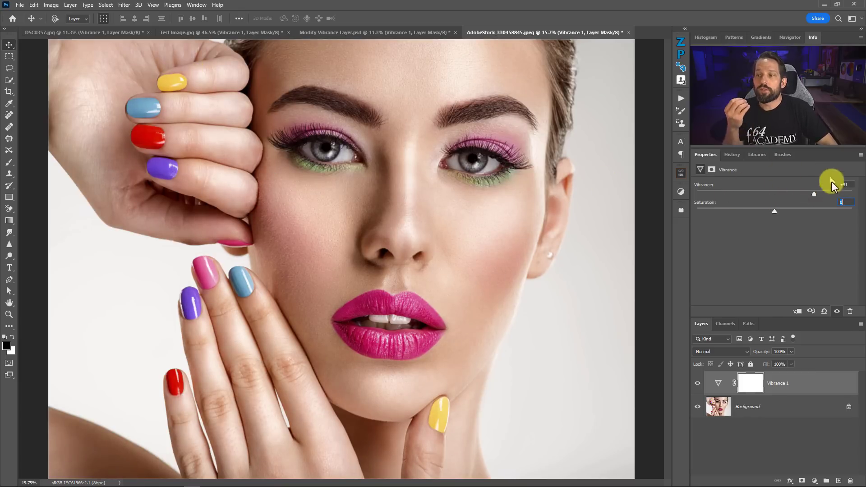
drag(814, 193, 842, 193)
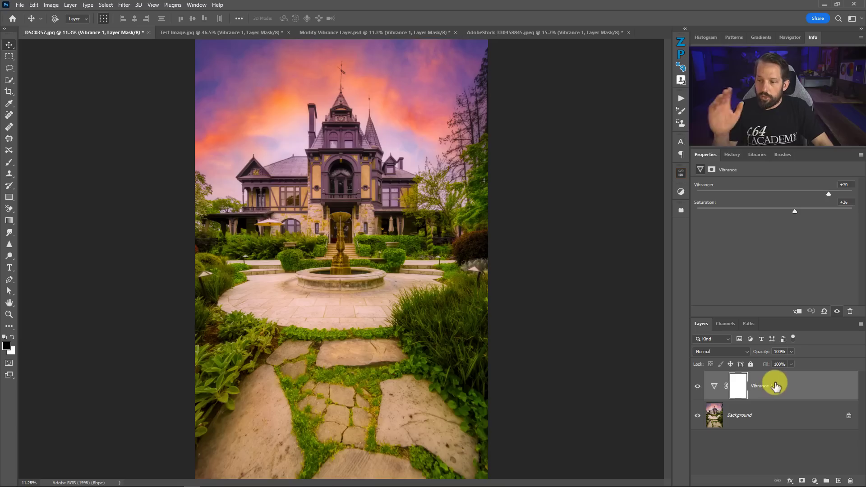
Replace the Vibrance layer in the _DSC0357.jpg mansion photo with a new Vibrance adjustment layer in Difference blend mode
drag(774, 381, 850, 479)
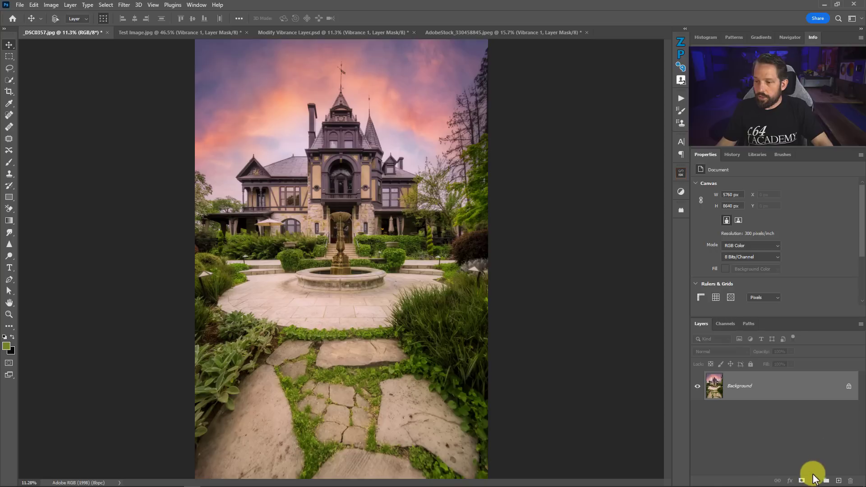
click(817, 481)
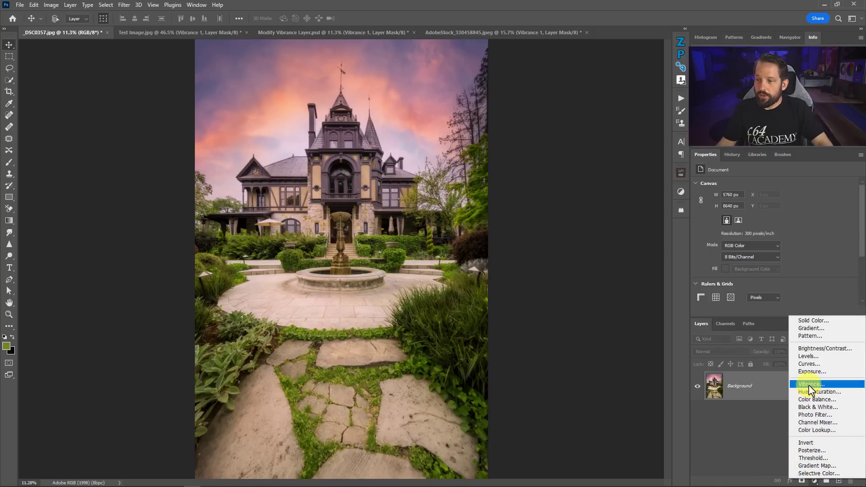
click(809, 389)
click(724, 351)
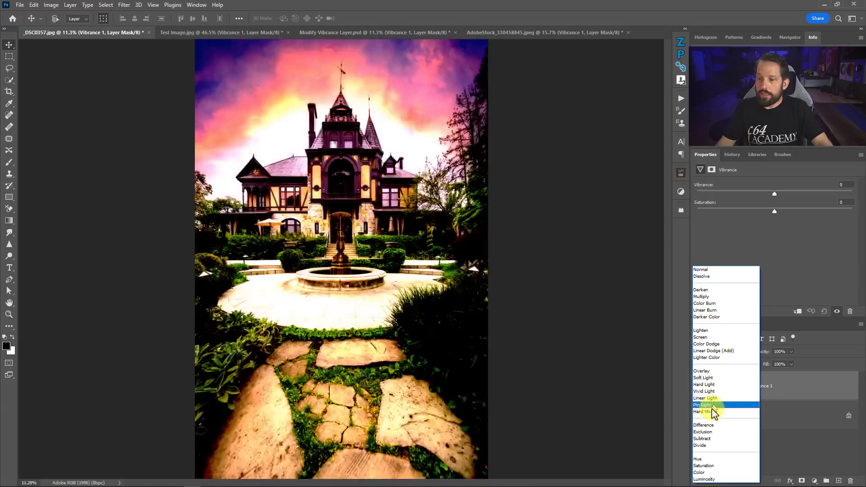
click(711, 419)
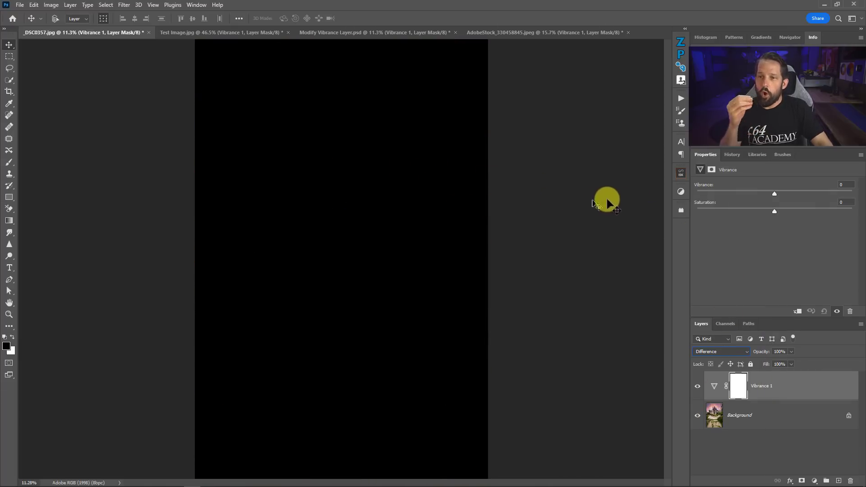
Set the new layer's Vibrance to +75, examine the affected areas up close, and set Saturation to +6
click(773, 193)
drag(775, 195, 832, 194)
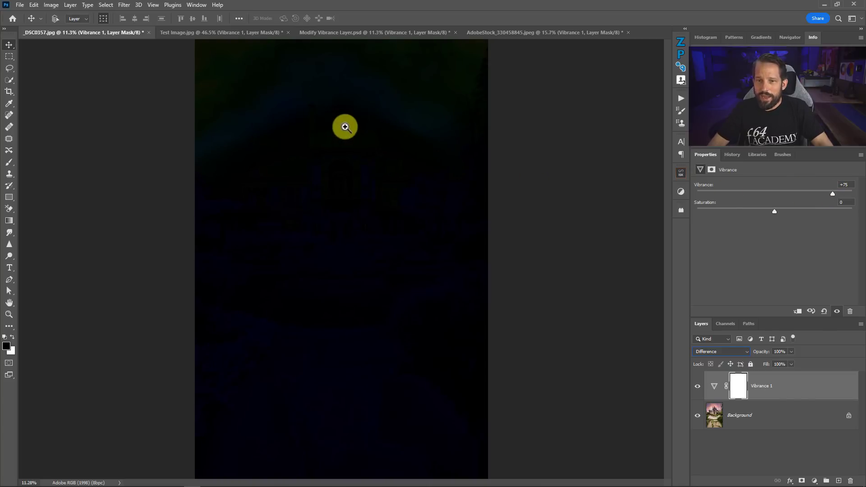
drag(345, 127, 376, 147)
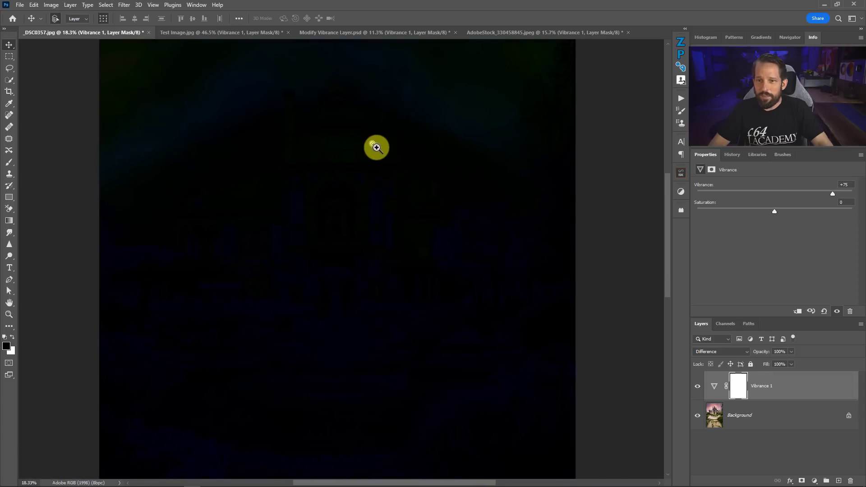
right_click(391, 172)
click(395, 173)
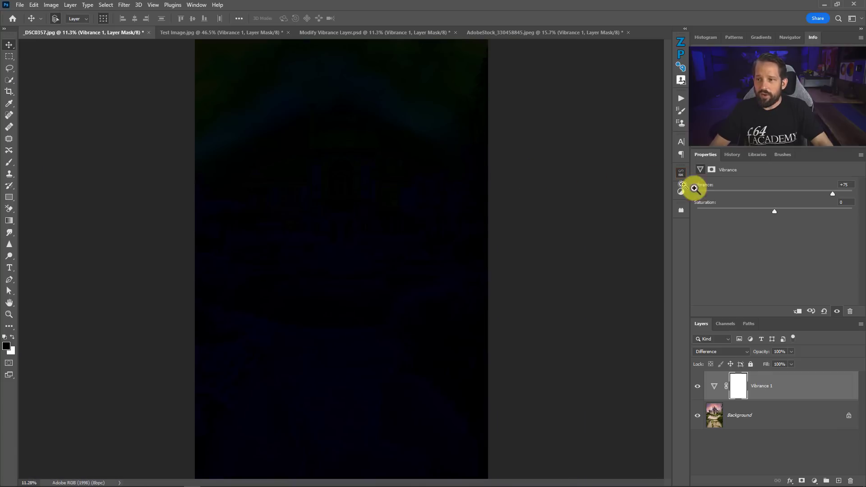
drag(774, 211, 780, 212)
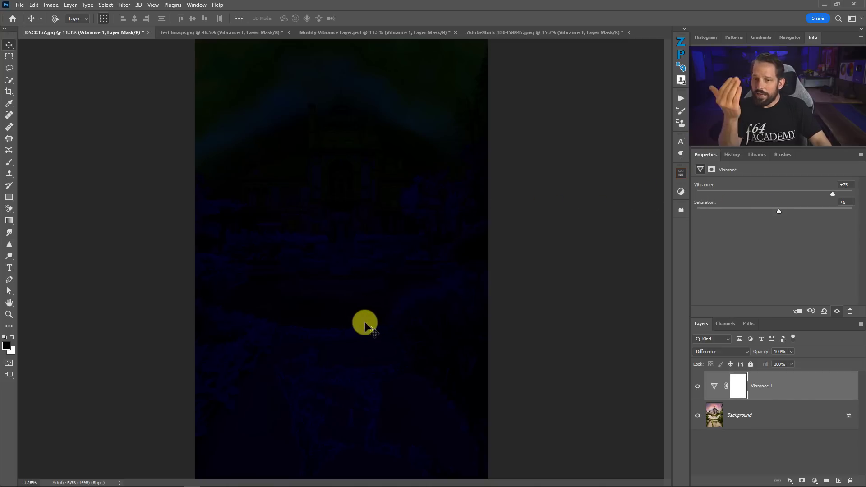
Set the _DSC0357.jpg Vibrance layer to Normal blend mode and toggle its visibility repeatedly to compare before and after
click(716, 351)
click(707, 267)
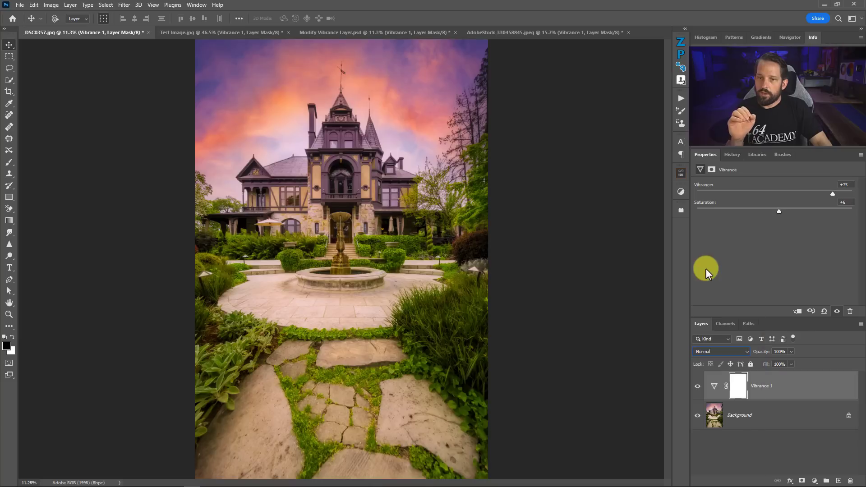
click(697, 387)
click(697, 386)
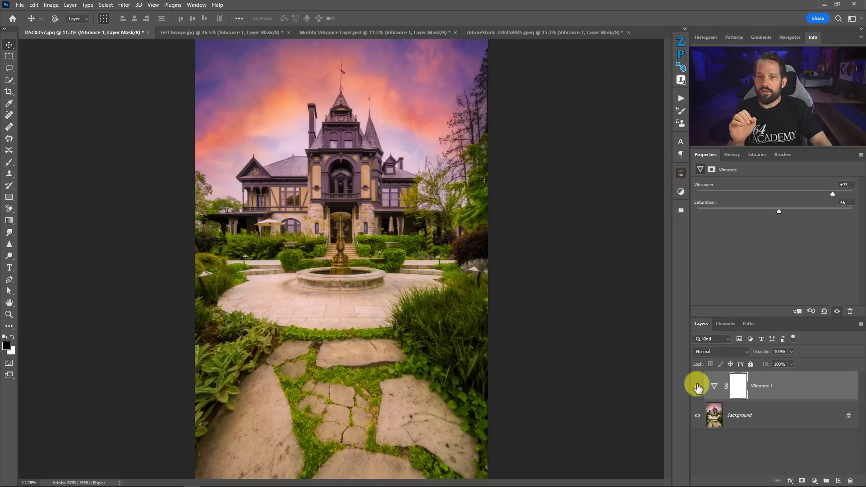
click(697, 386)
click(698, 386)
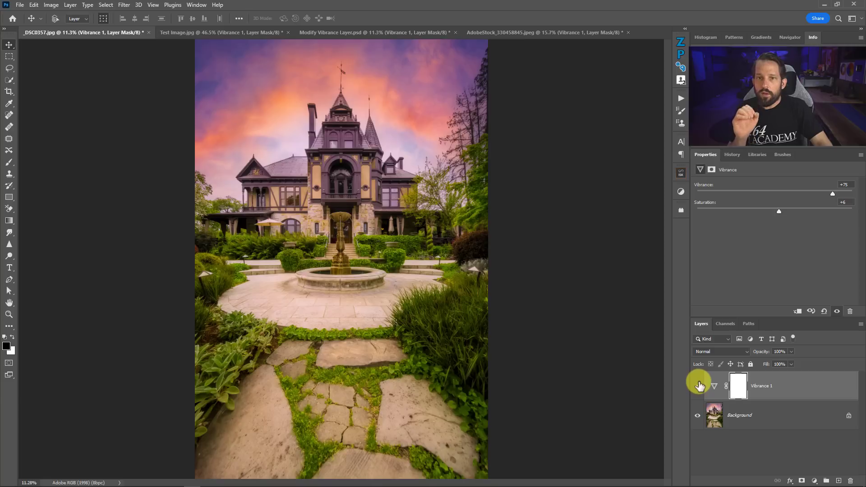